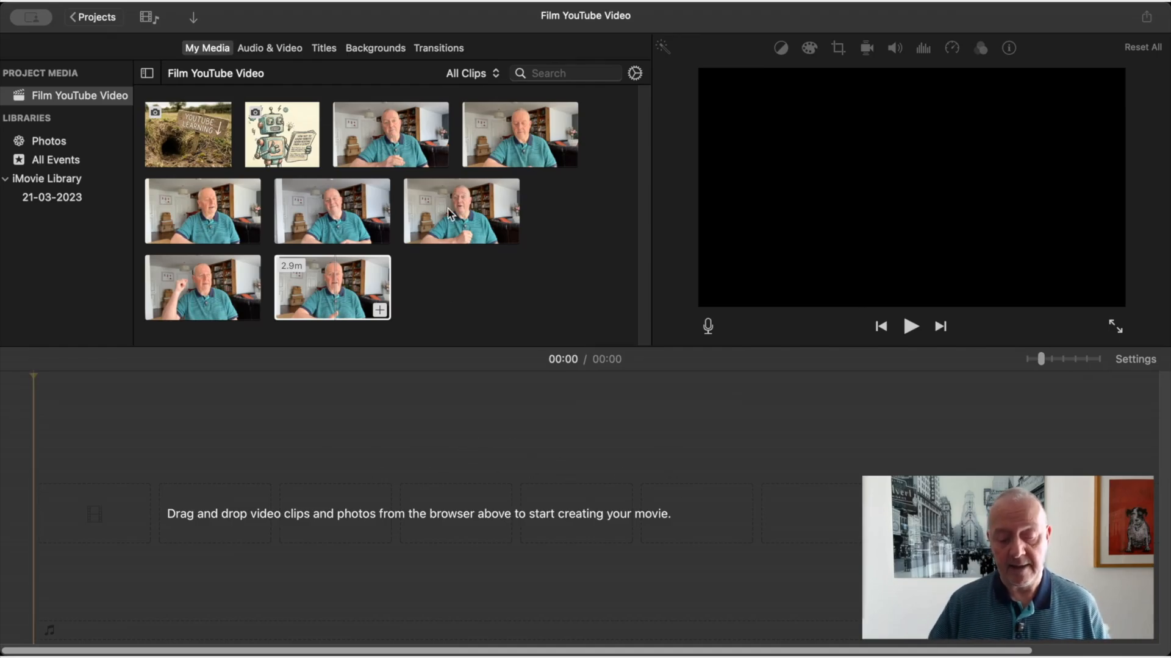
# Add all seven video clips from the project media to the empty timeline, leaving out the two pictures
pyautogui.click(410, 147)
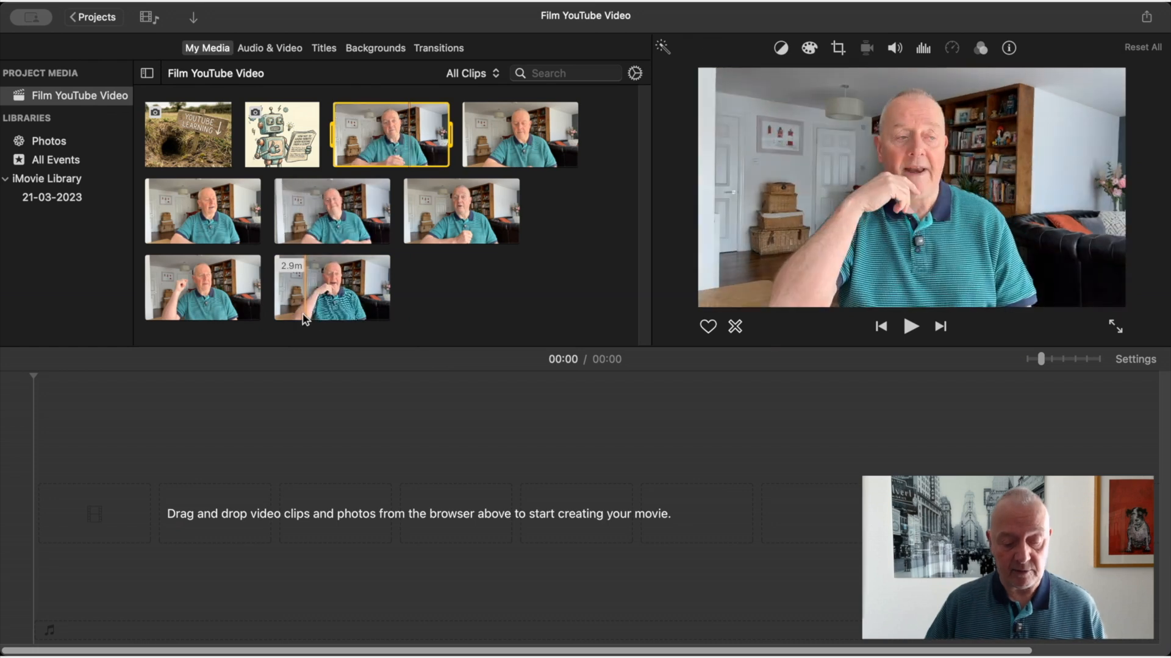
pyautogui.keyDown('shift'); pyautogui.click(309, 300); pyautogui.keyUp('shift')
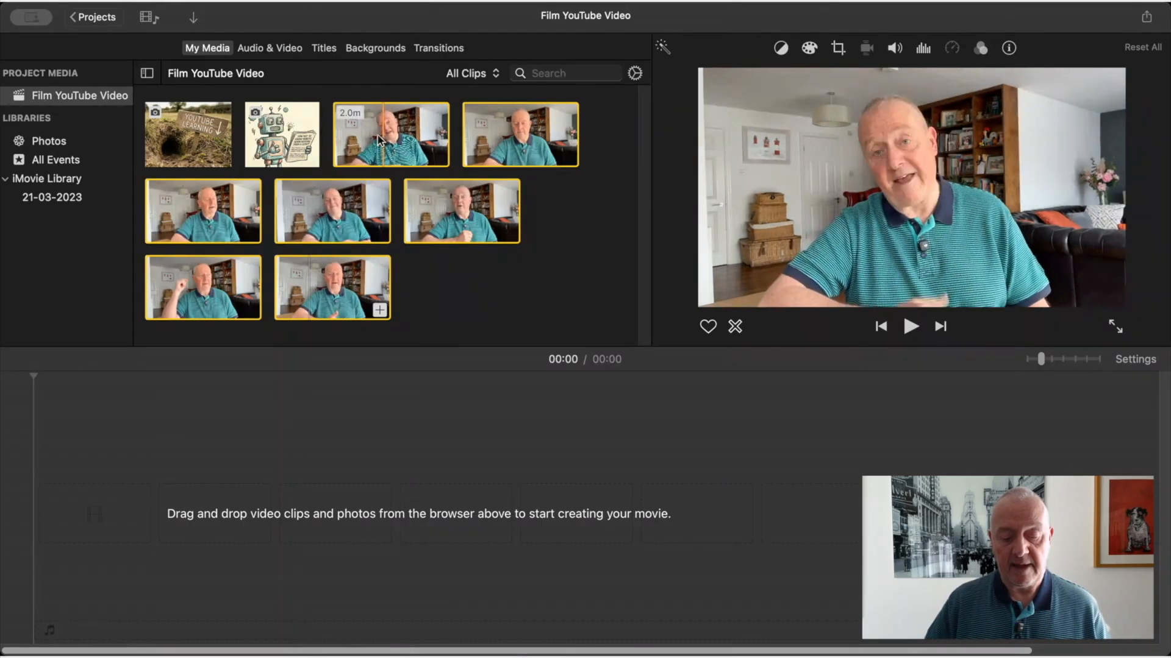
pyautogui.moveTo(418, 210); pyautogui.dragTo(382, 487)
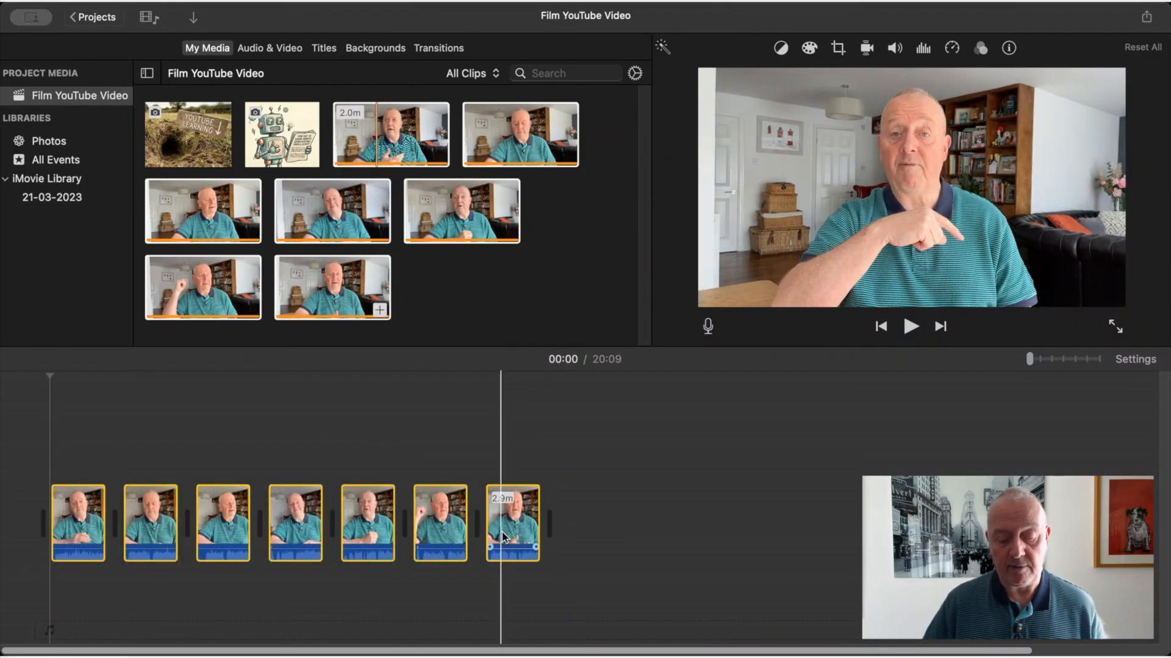
pyautogui.click(650, 531)
pyautogui.click(528, 535)
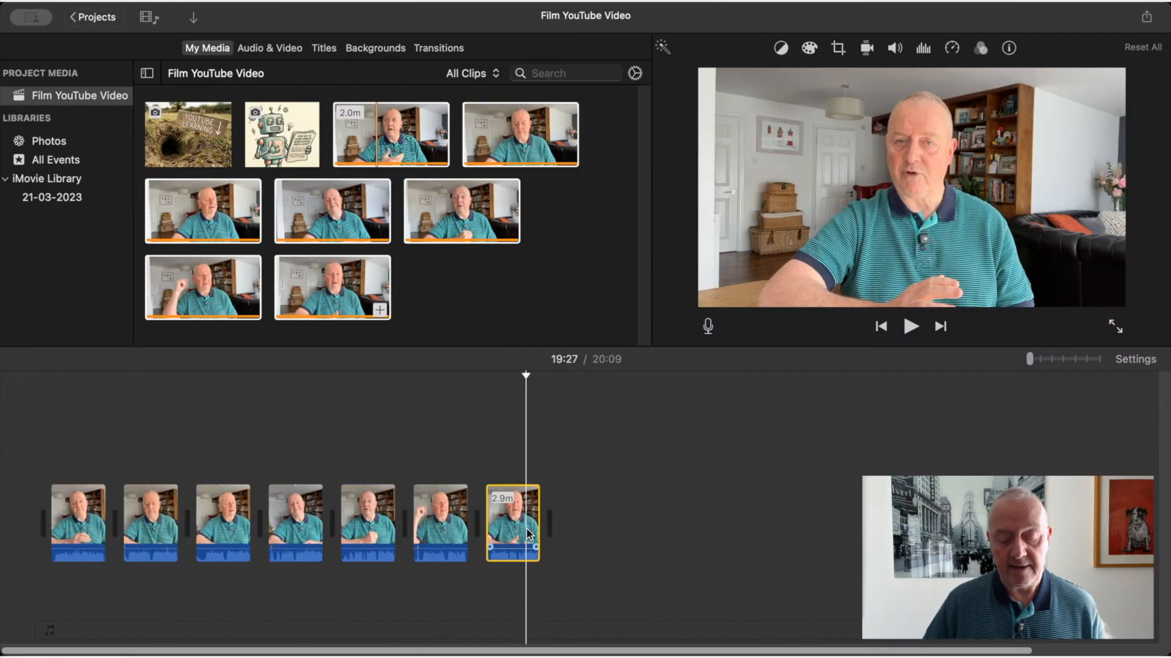
pyautogui.moveTo(528, 535)
pyautogui.mouseDown()
pyautogui.moveTo(496, 484)
pyautogui.moveTo(455, 488)
pyautogui.moveTo(442, 506)
pyautogui.moveTo(448, 488)
pyautogui.moveTo(518, 509)
pyautogui.moveTo(526, 536)
pyautogui.mouseUp()
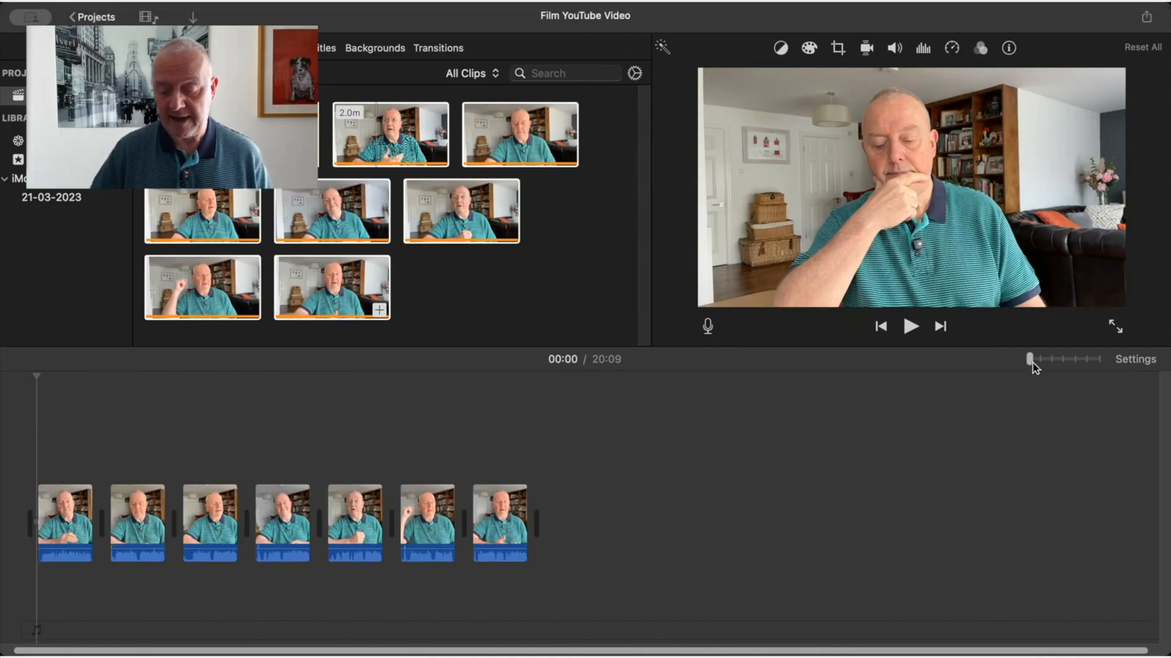
# Split the first timeline clip at 00:04 and delete the short segment before the cut
pyautogui.moveTo(1029, 361); pyautogui.dragTo(1040, 361)
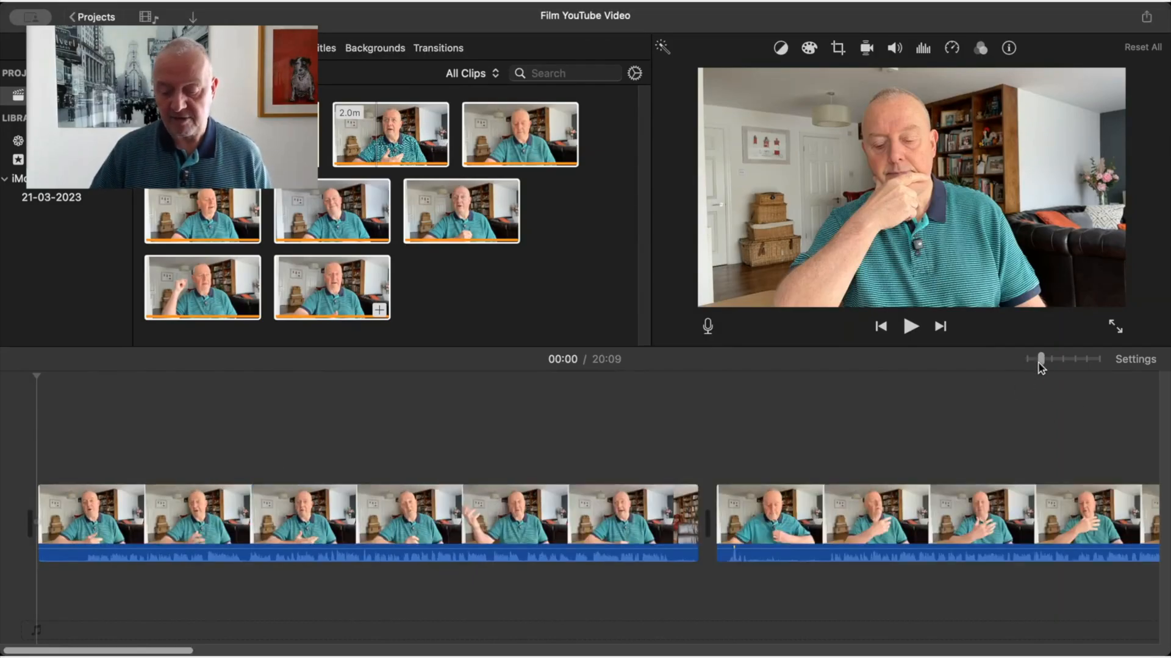
pyautogui.moveTo(1042, 361); pyautogui.dragTo(1050, 361)
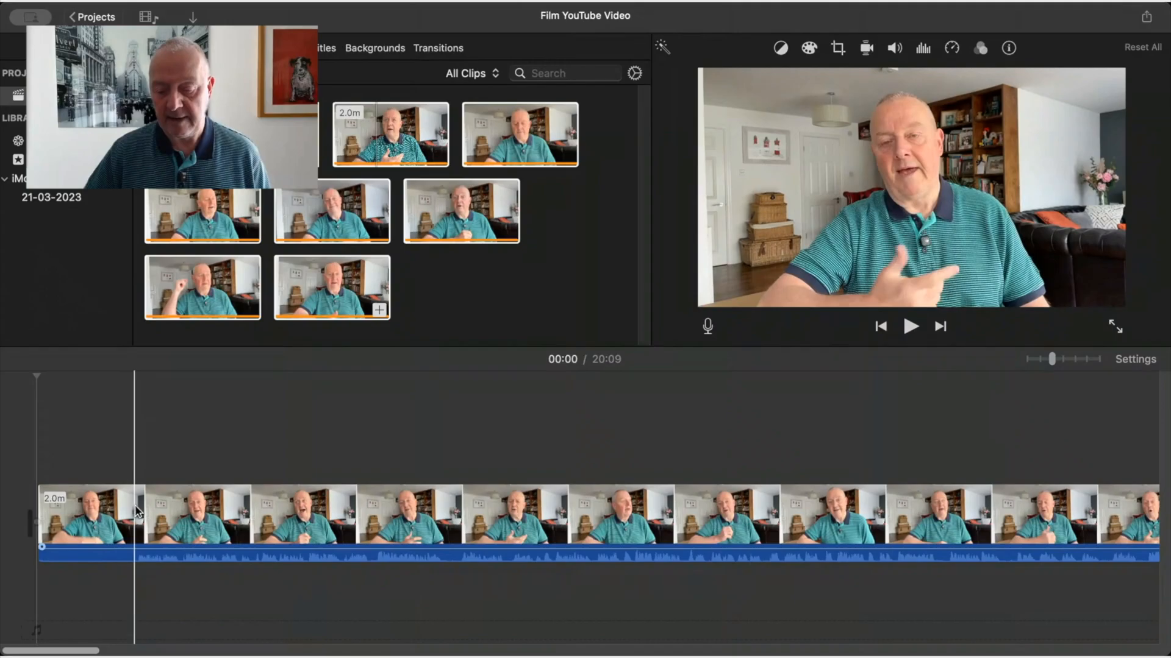
pyautogui.click(93, 509)
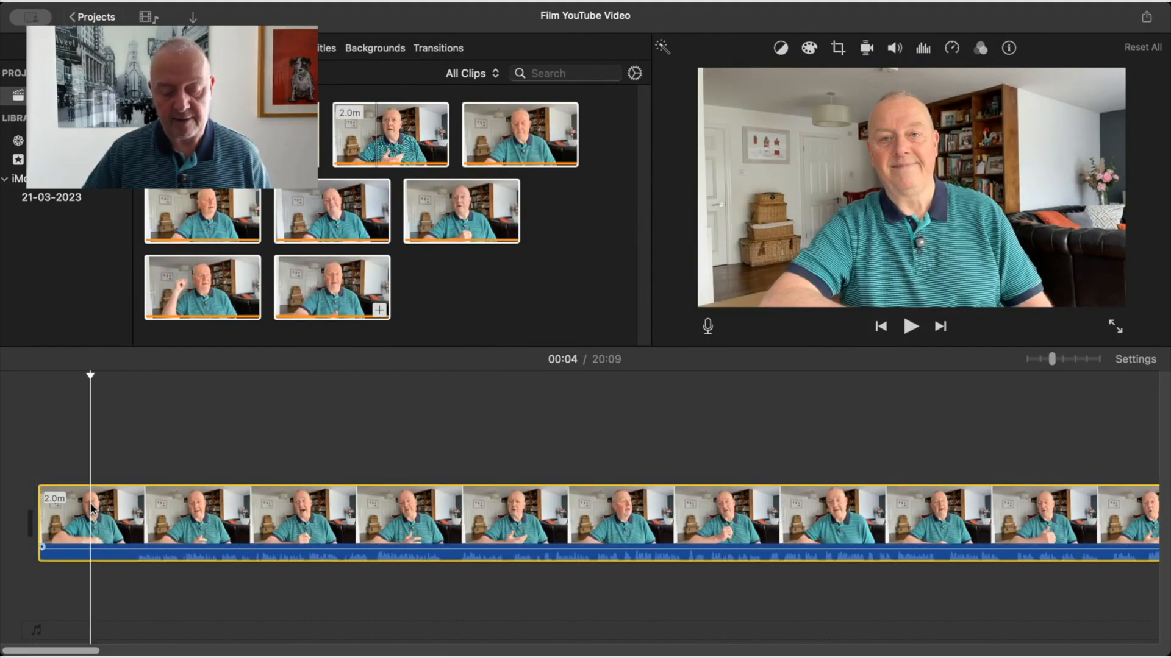
pyautogui.doubleClick(92, 509)
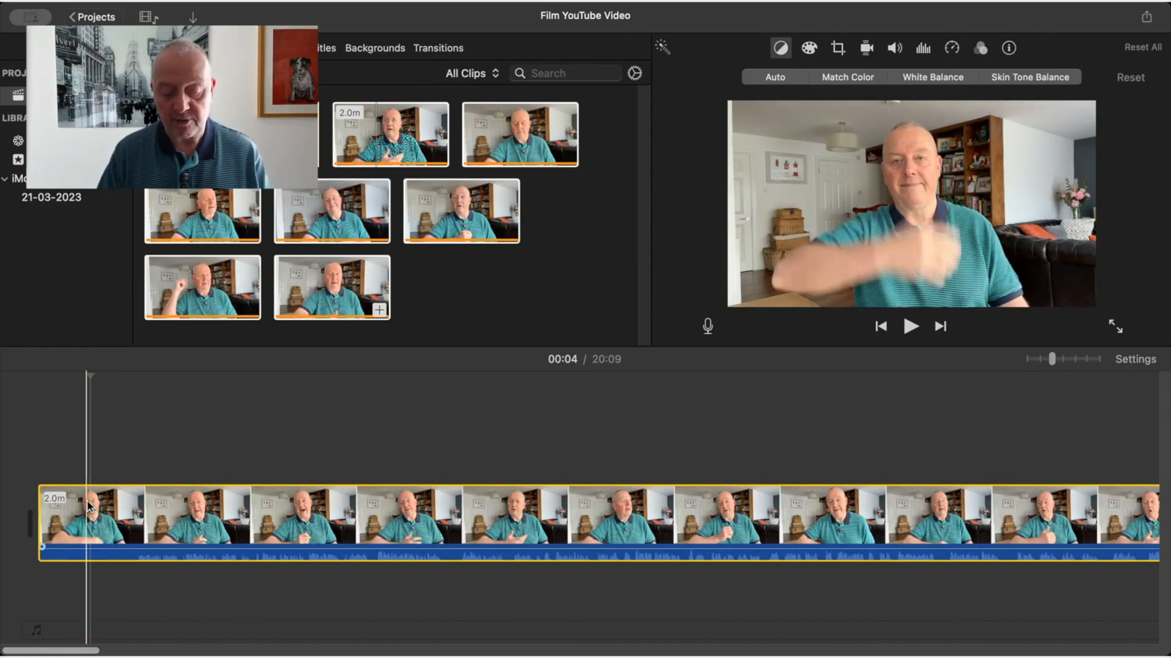
pyautogui.press('super+b')
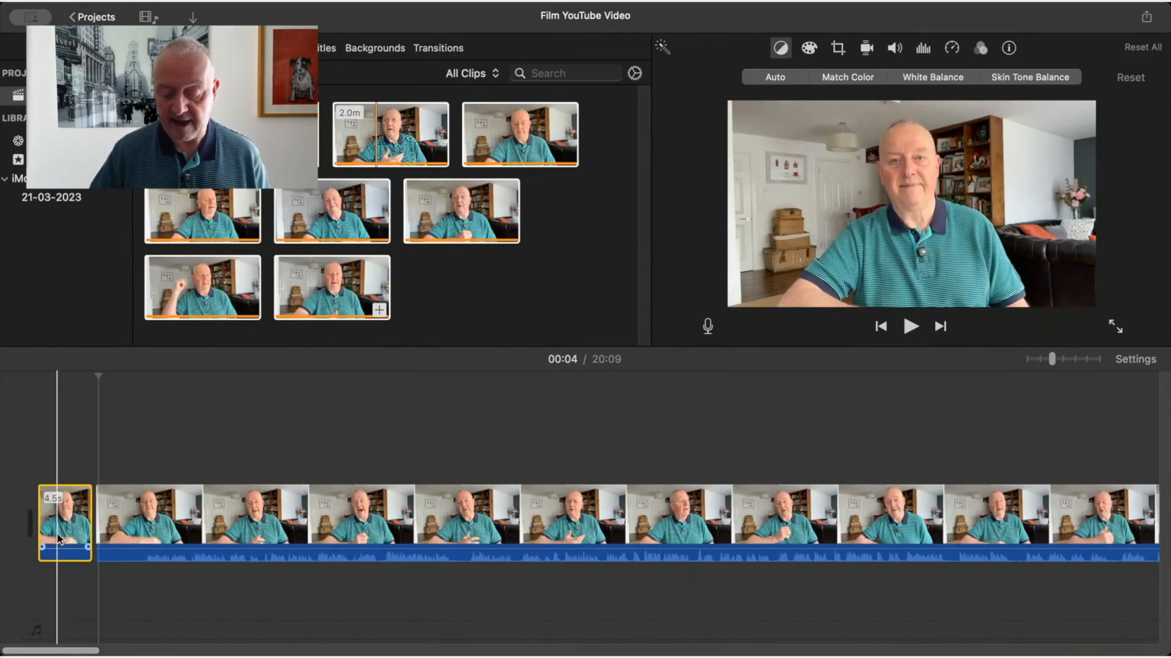
pyautogui.press('Delete')
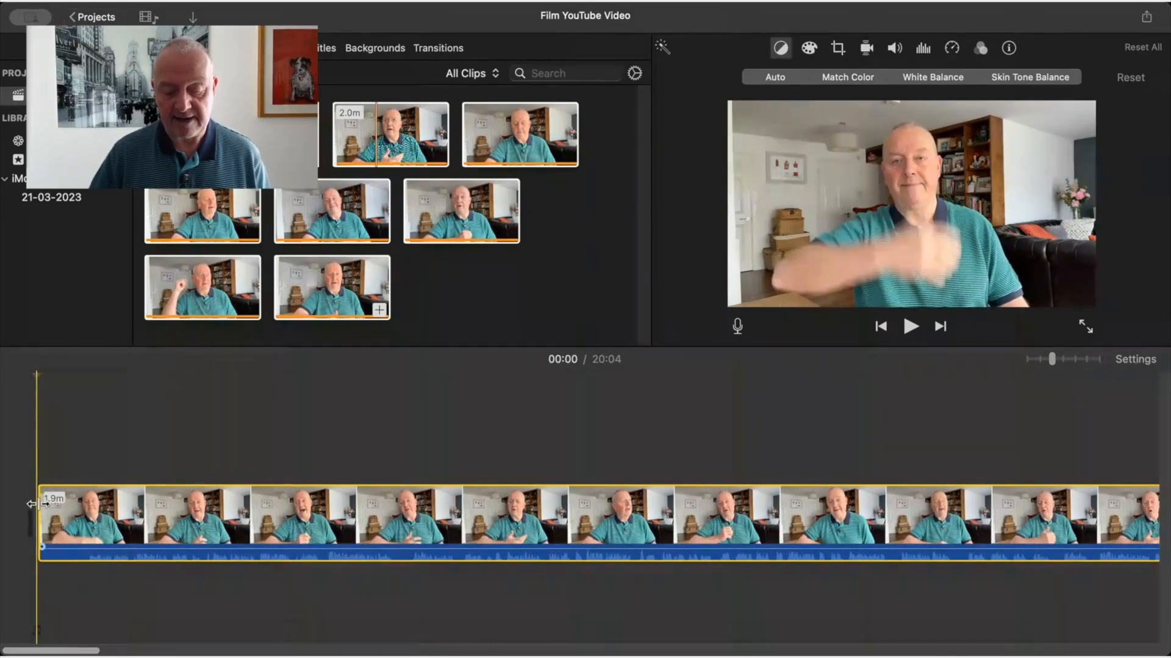
# Trim the start of the first clip further by splitting it at 00:01 and deleting the opening piece
pyautogui.click(1064, 360)
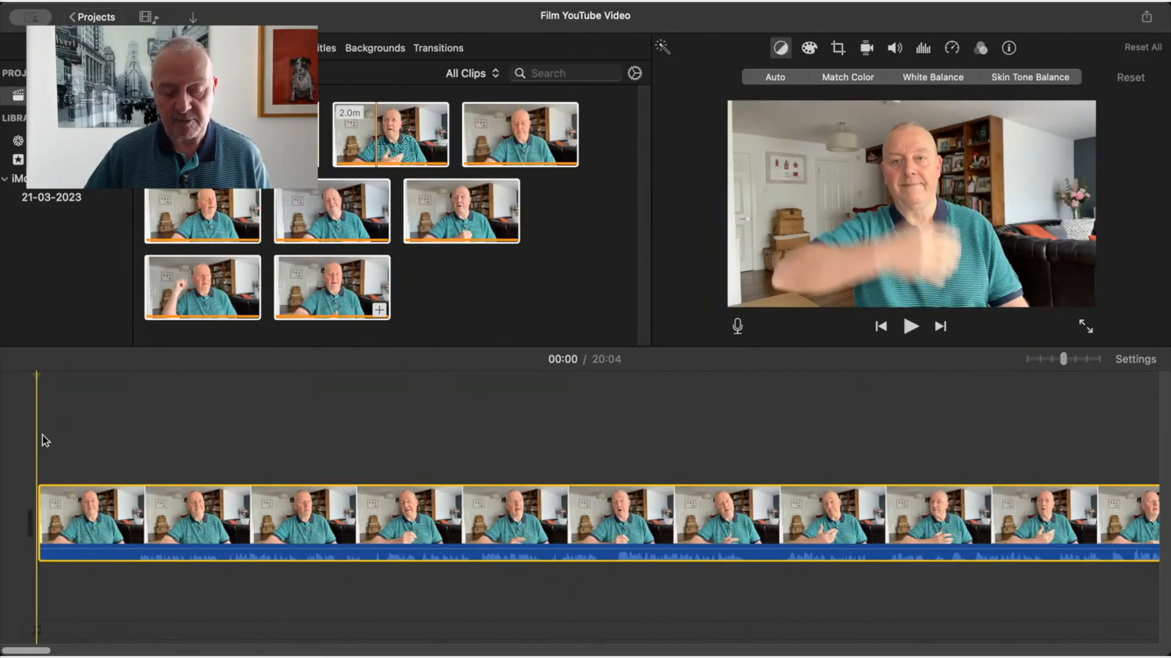
pyautogui.click(72, 449)
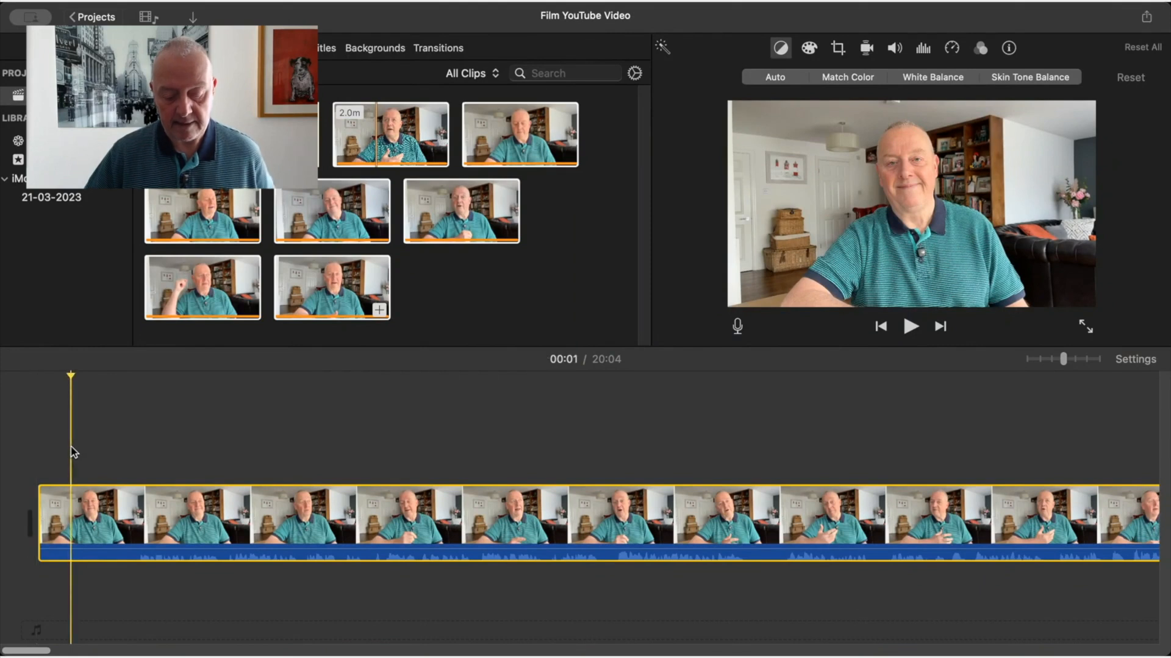
pyautogui.press('super+b')
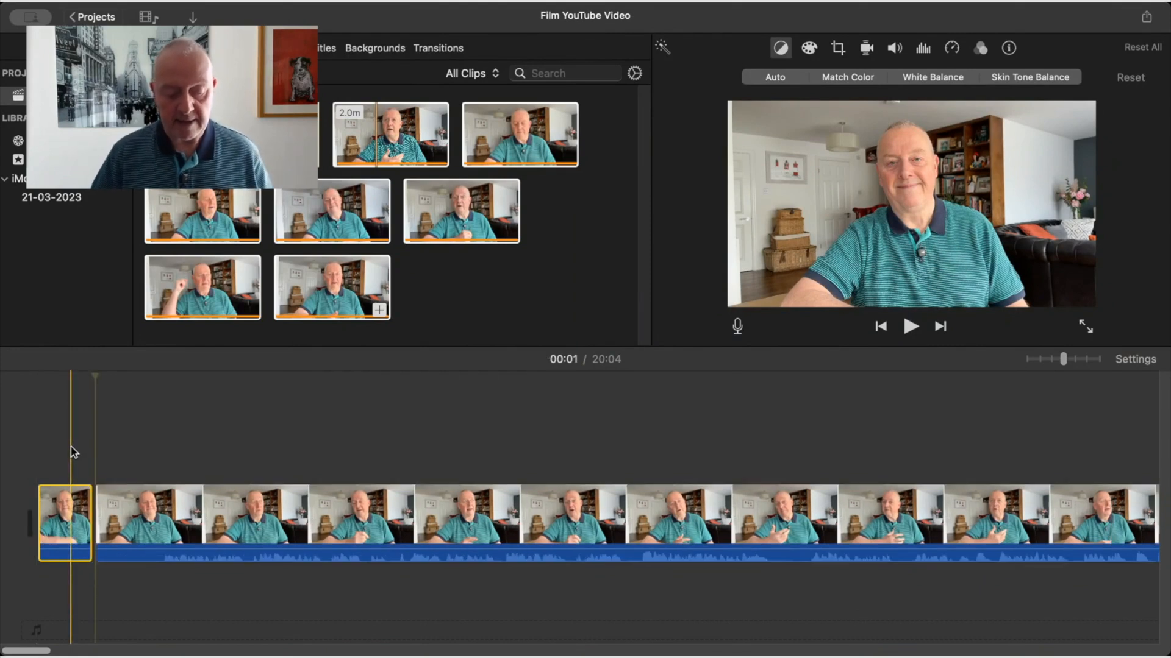
pyautogui.press('Delete')
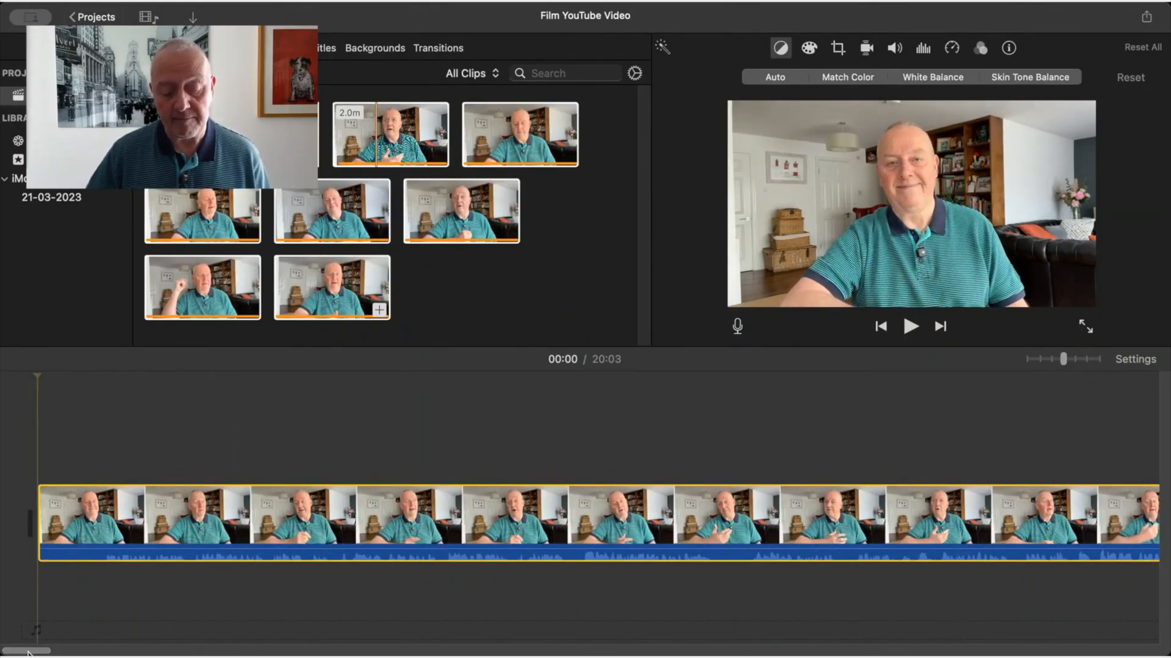
# Split the first clip near its end at 01:49 and delete the leftover segment after the cut
pyautogui.moveTo(28, 653); pyautogui.dragTo(94, 653)
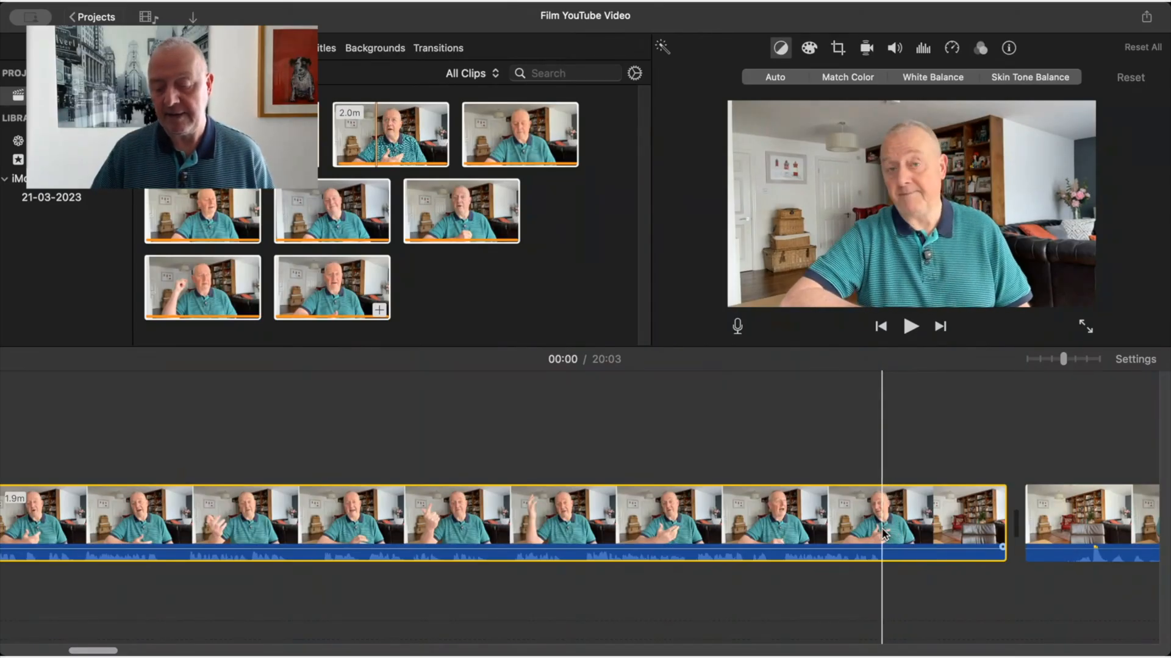
pyautogui.click(885, 534)
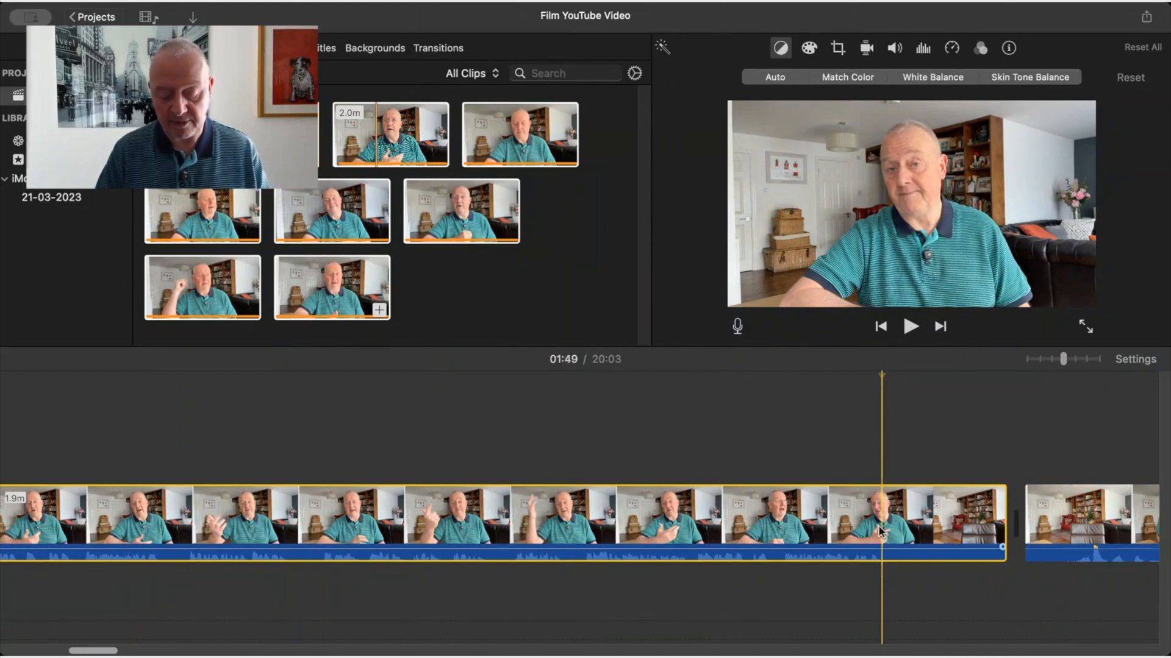
pyautogui.press('super+b')
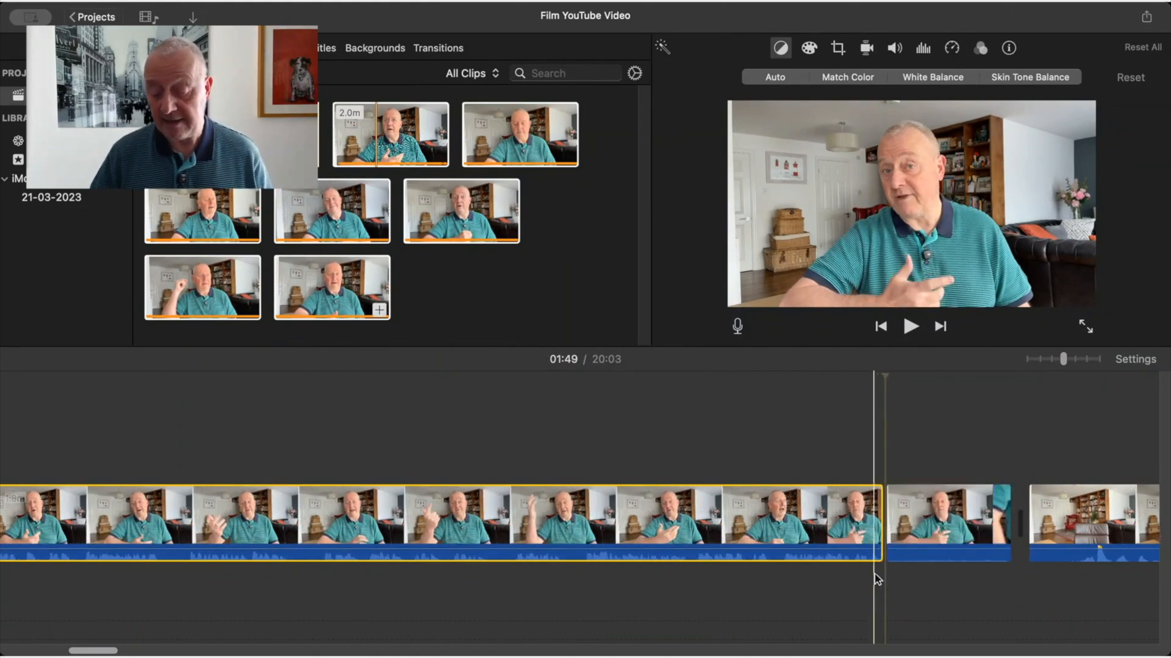
pyautogui.click(935, 523)
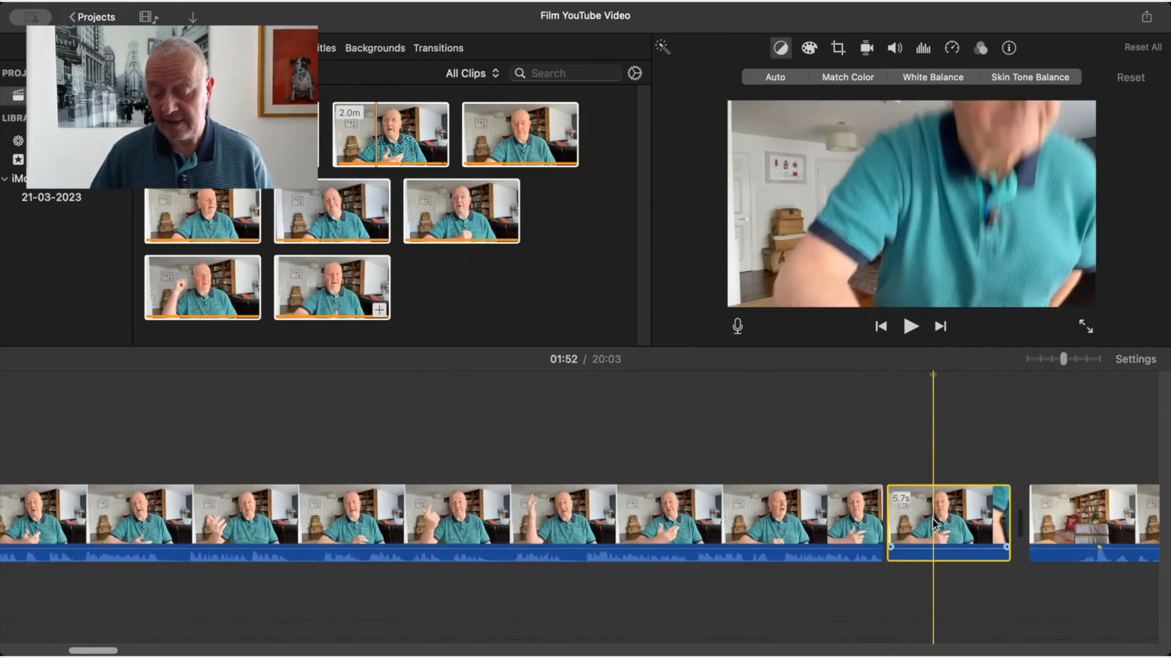
pyautogui.press('Delete')
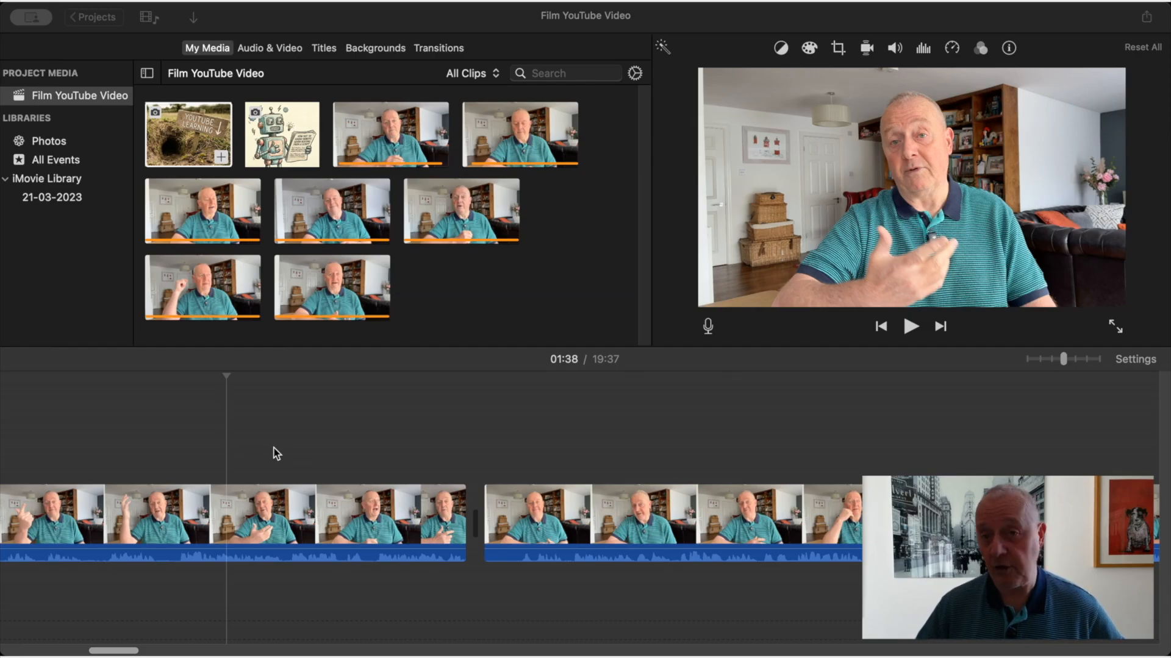
# Overlay the YouTube Learning picture above the first clip at 01:38 and shorten it to about half its length
pyautogui.click(180, 137)
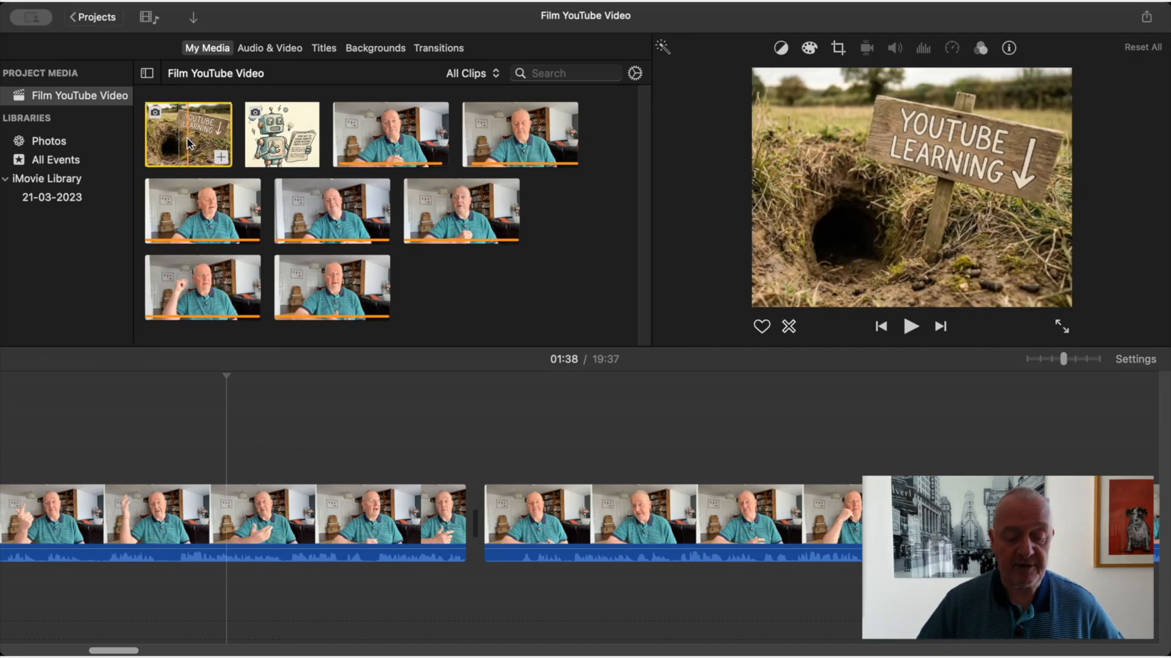
pyautogui.moveTo(183, 138); pyautogui.dragTo(228, 452)
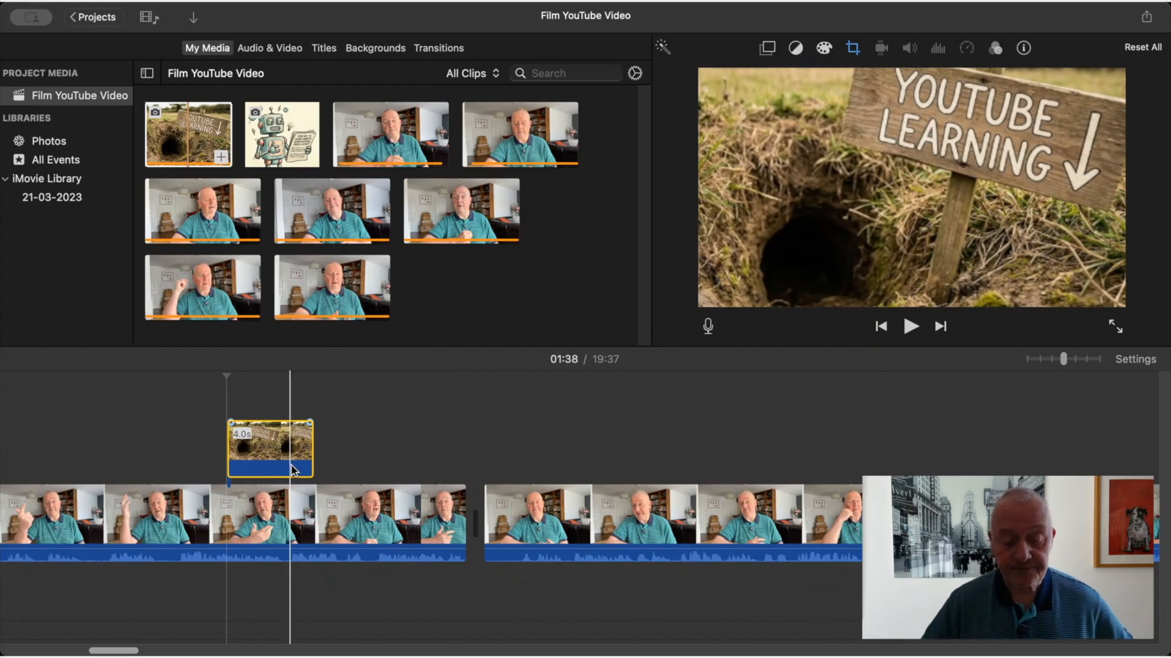
pyautogui.moveTo(310, 460); pyautogui.dragTo(266, 455)
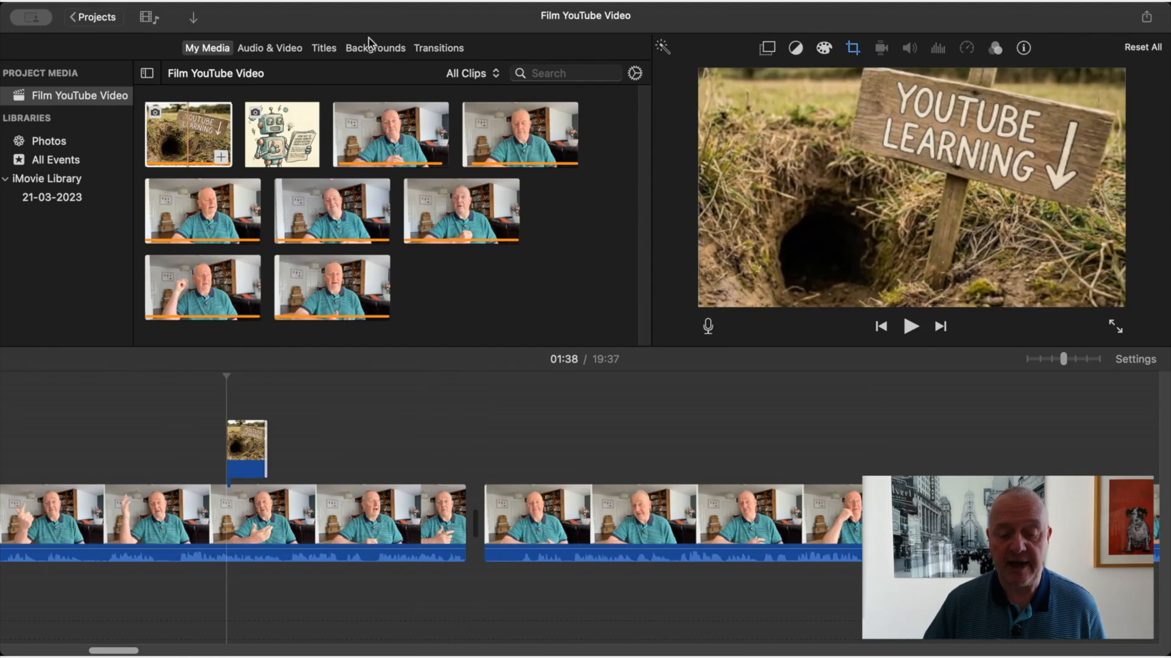
# Insert a Cross Dissolve transition between the first and second clips and apply a duration of 3 s
pyautogui.click(424, 52)
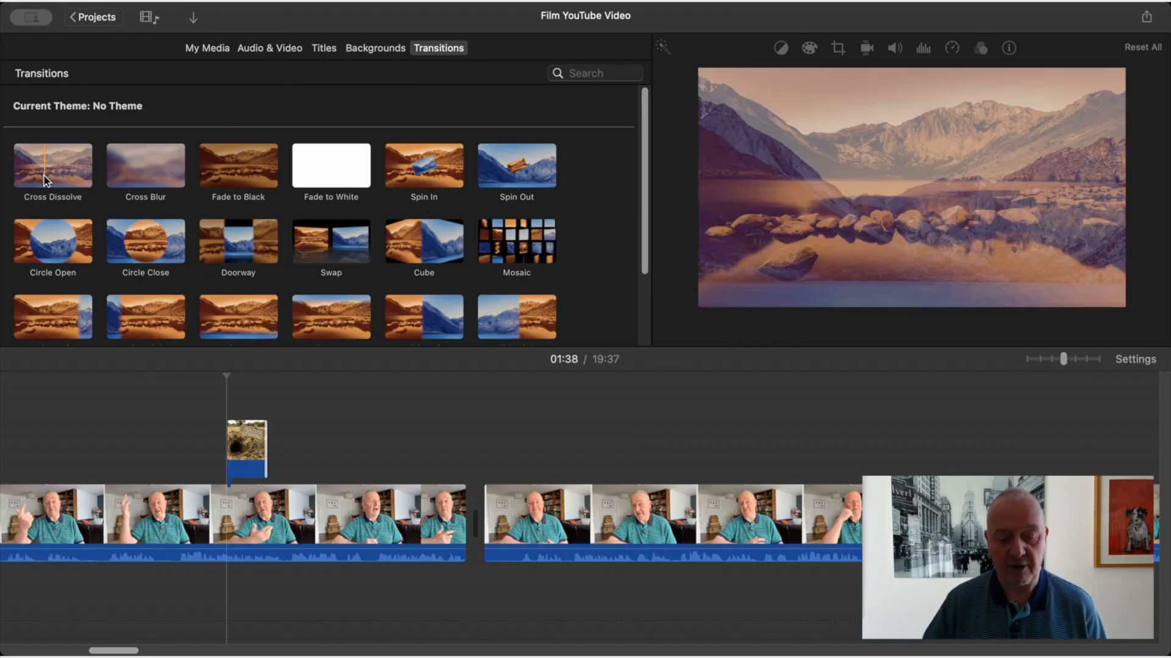
pyautogui.moveTo(51, 177); pyautogui.dragTo(462, 531)
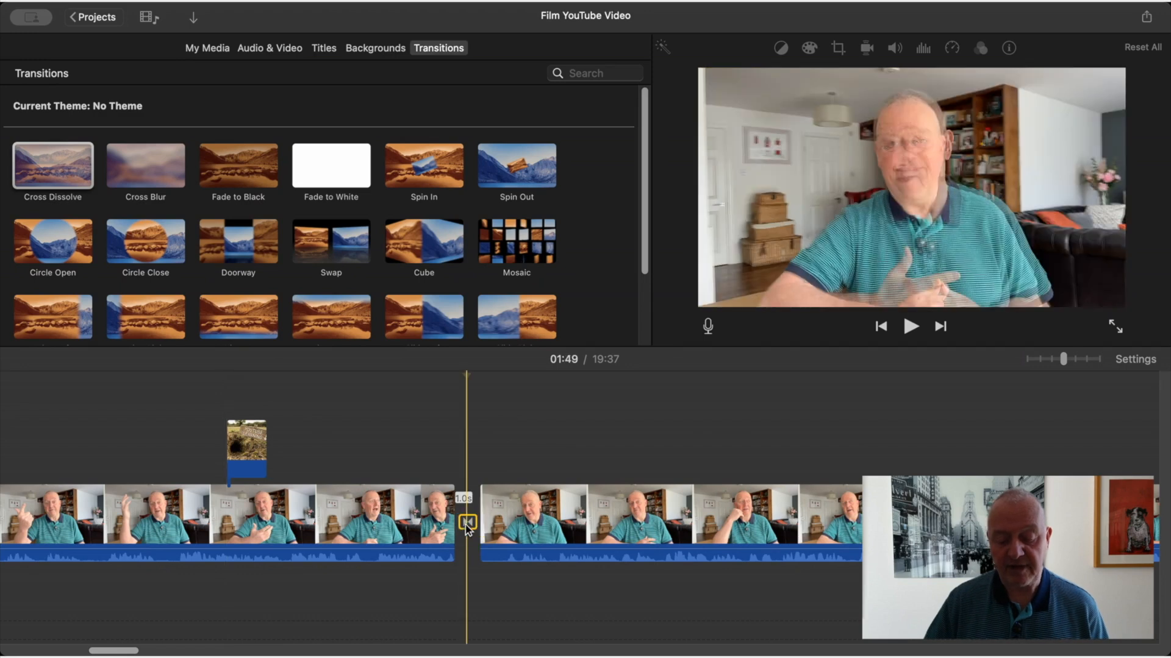
pyautogui.doubleClick(467, 525)
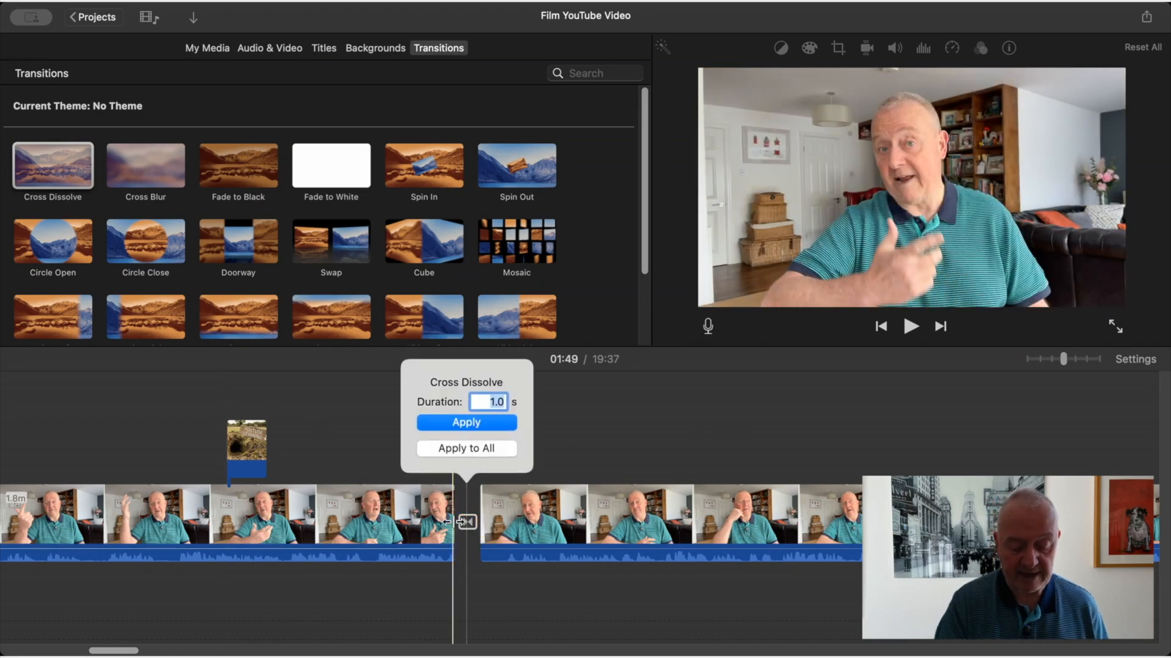
pyautogui.write('3')
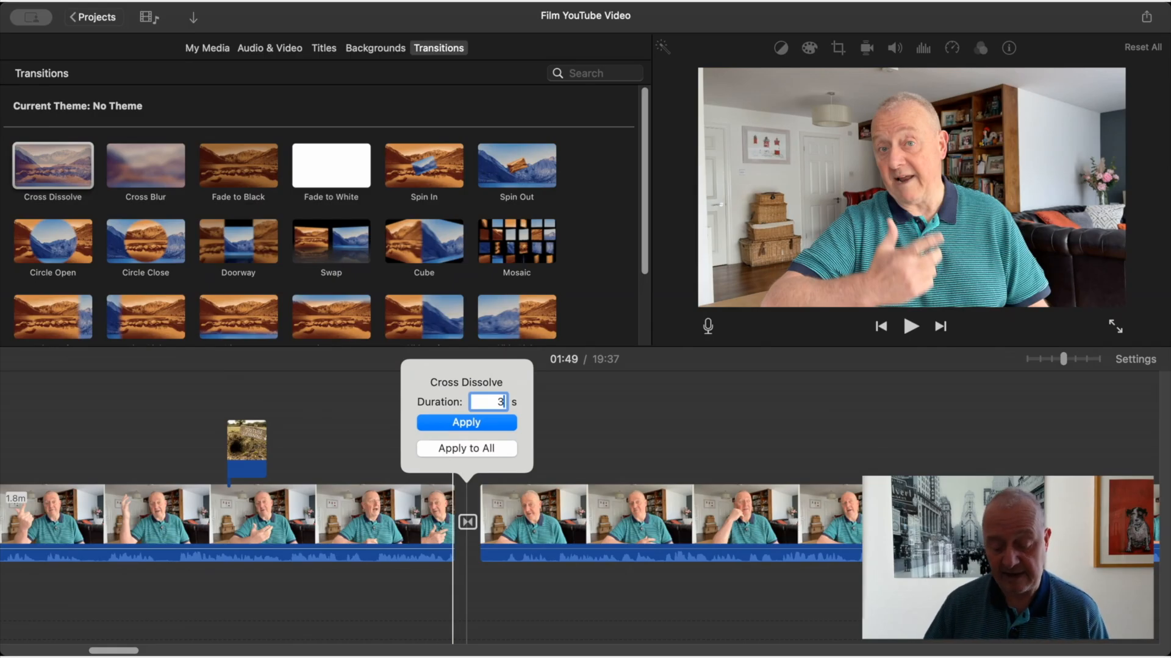
pyautogui.click(475, 422)
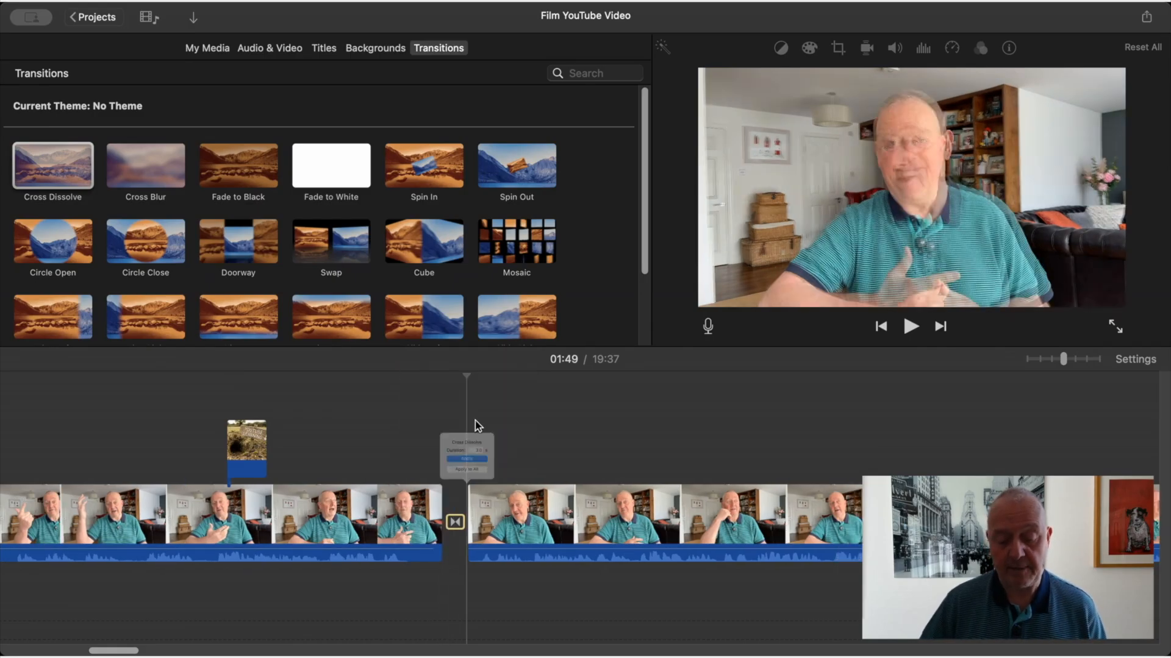
# Play back the transition between the first two clips from 01:45, stopping once the second clip is running
pyautogui.click(385, 448)
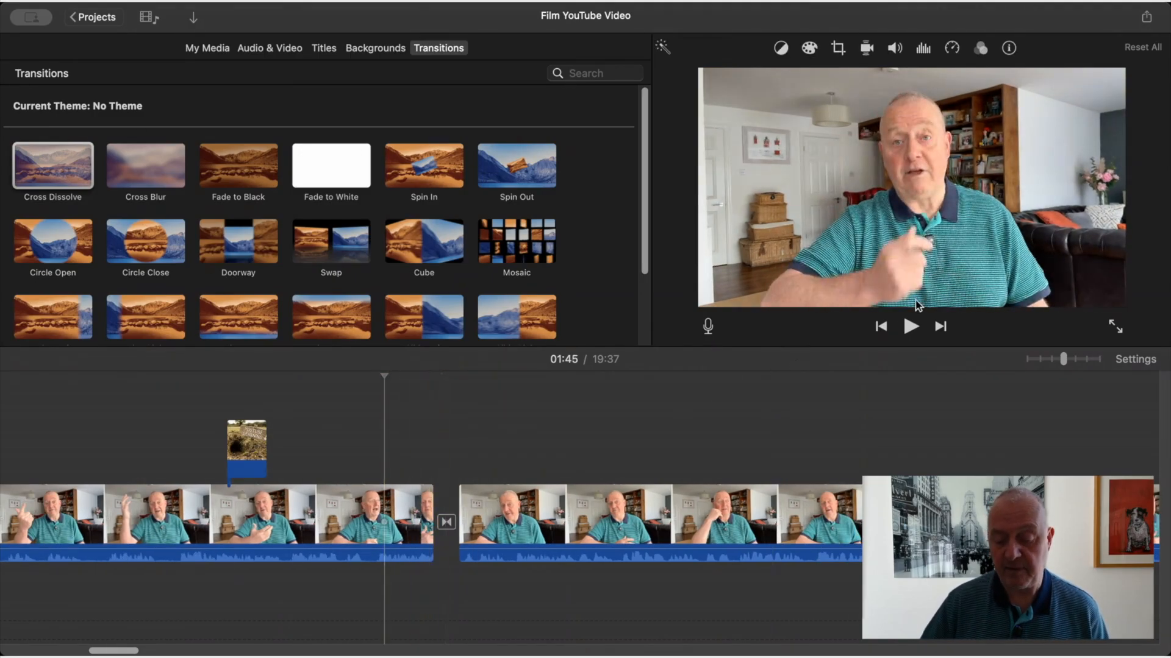
pyautogui.click(911, 327)
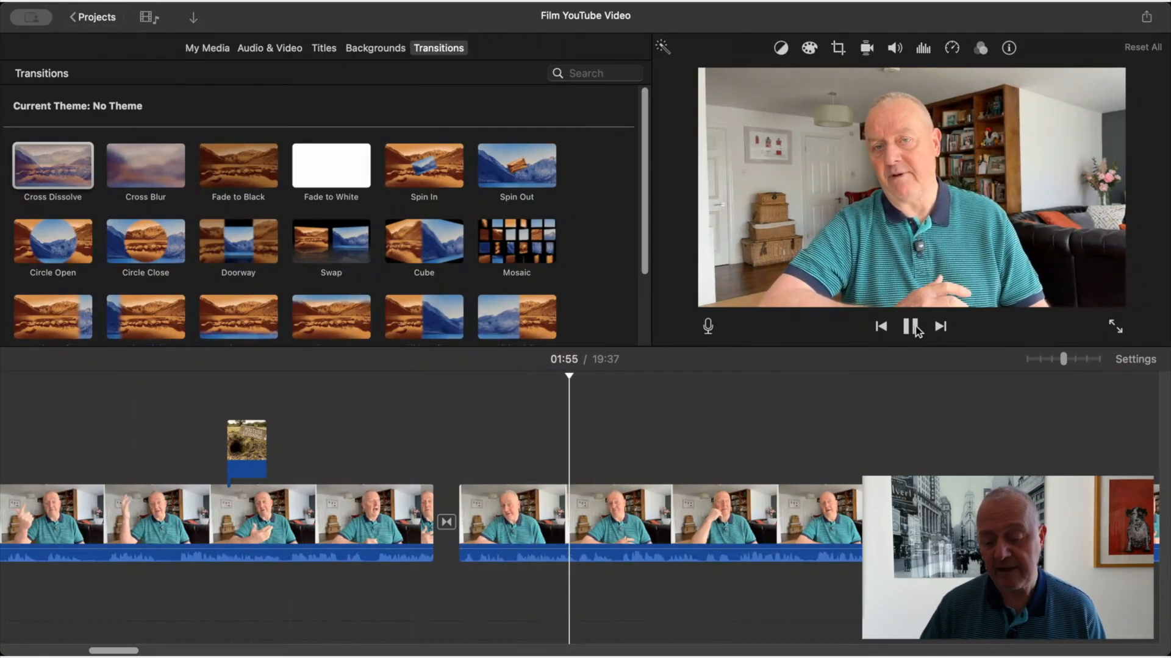
pyautogui.press('space')
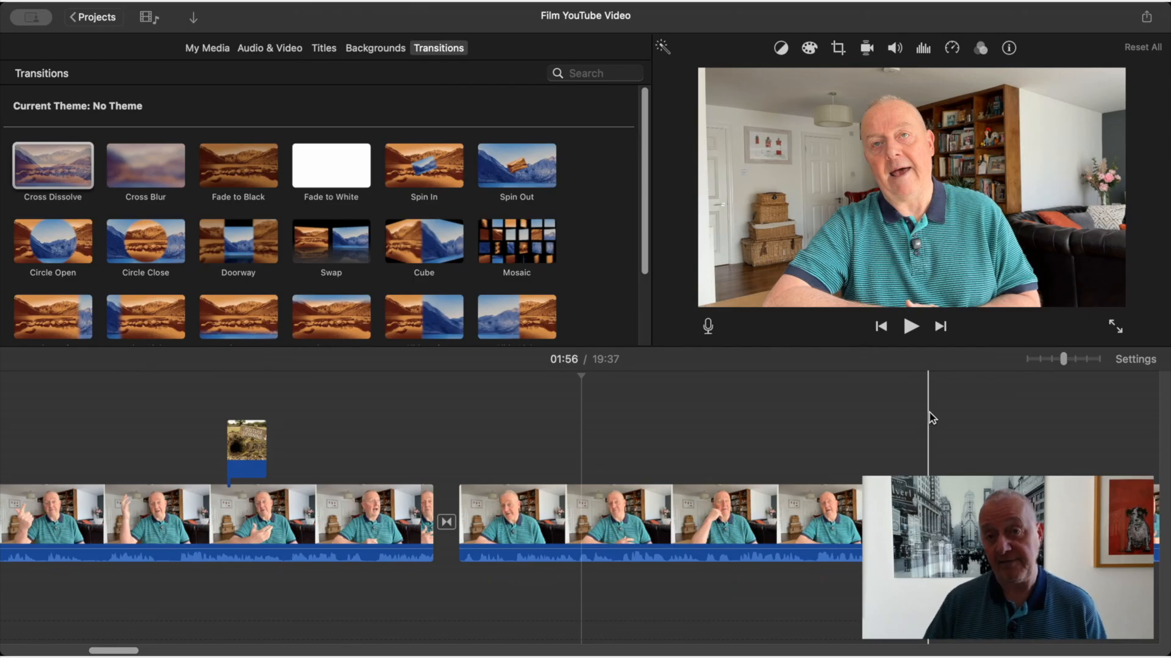
# Show the movie's sharing and export options, including Export File, and close them without choosing one
pyautogui.click(1147, 20)
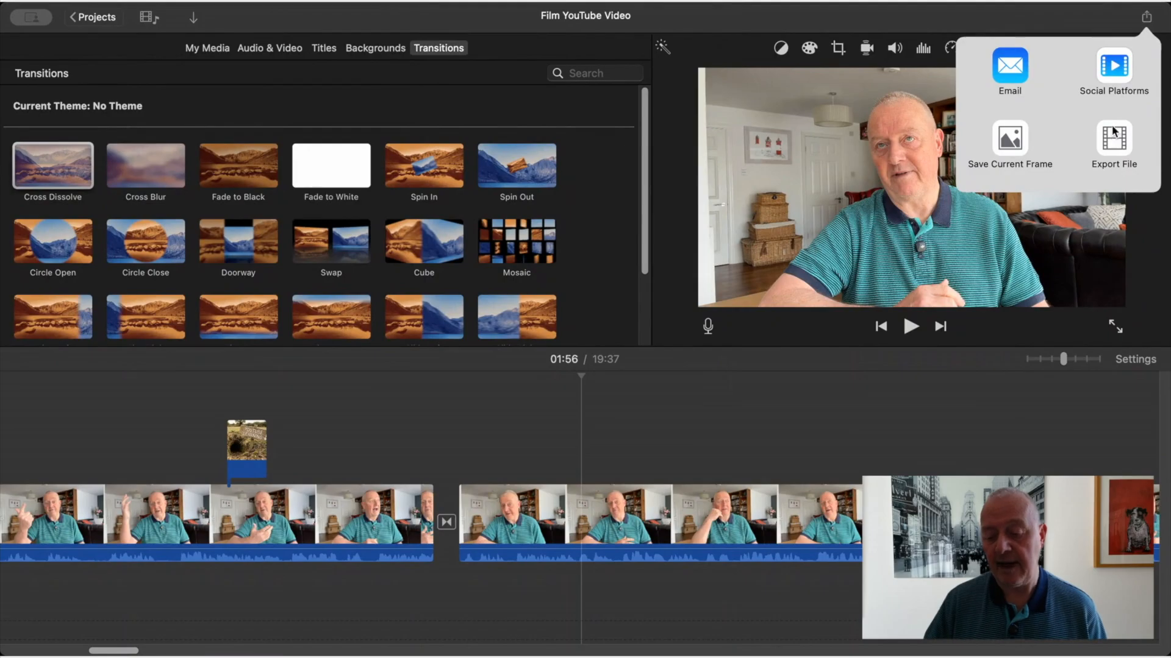
pyautogui.click(1052, 17)
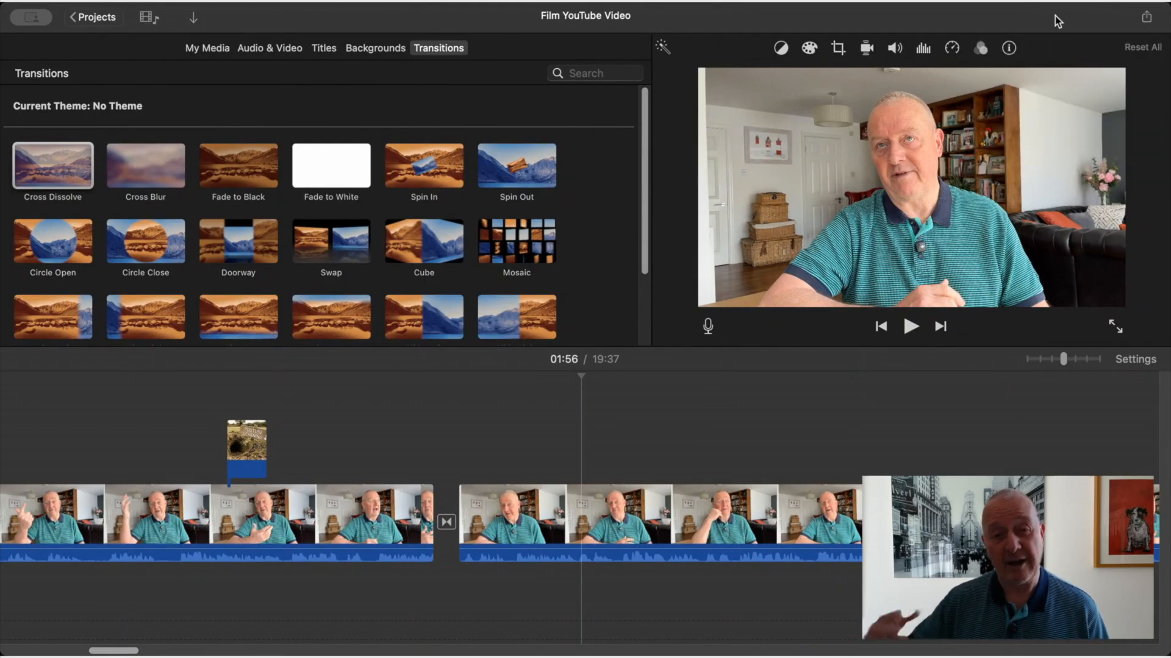